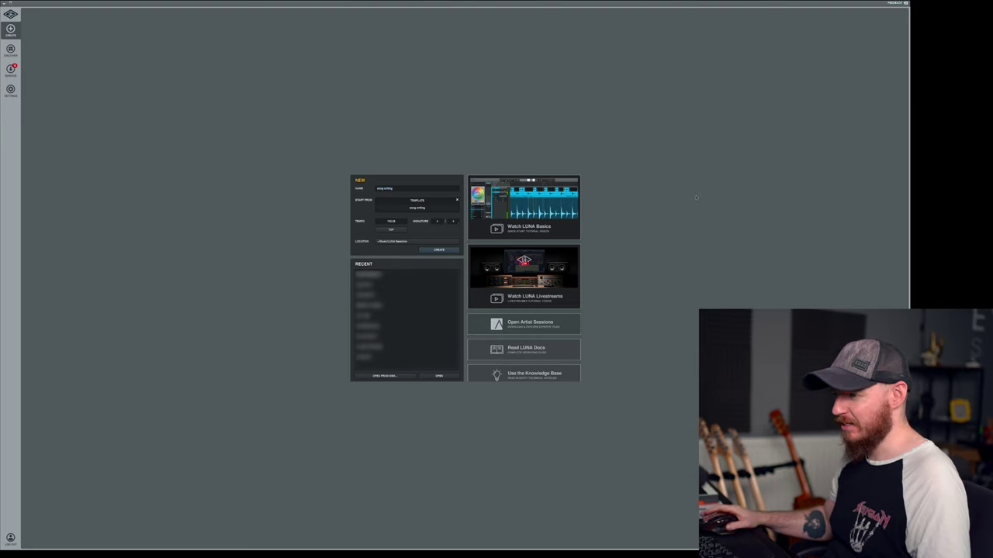
# Open the top recent session, 'Rewrite the Stars m1', from the RECENT list
pyautogui.click(377, 277)
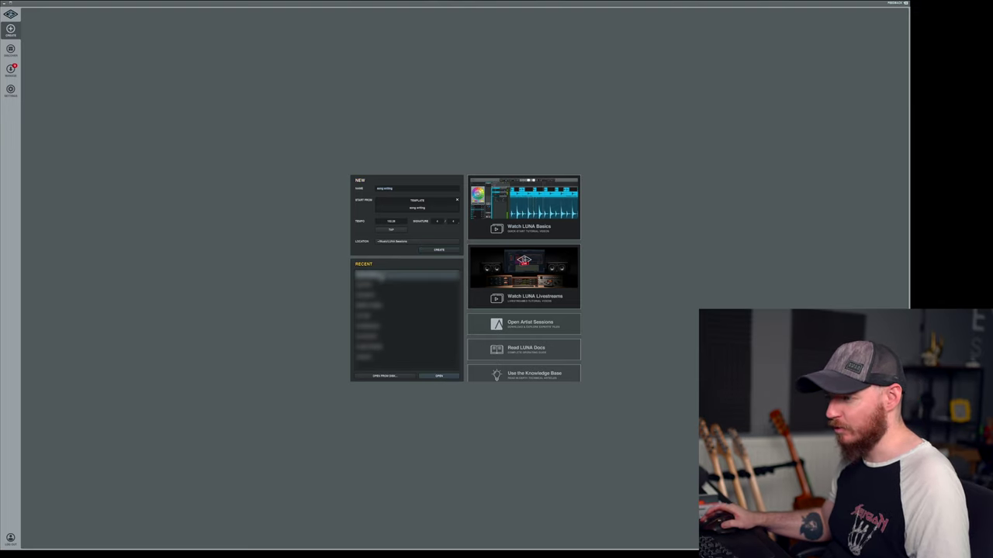
pyautogui.click(444, 377)
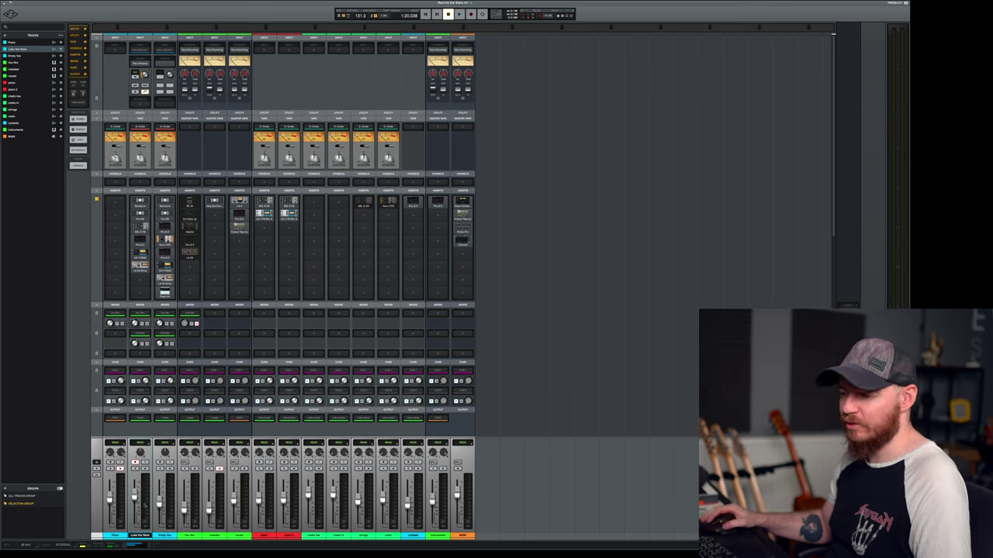
# Inspect the Unison Neve preamp settings on Kirsty Vox, then on the Luke Vox Neve channel
pyautogui.click(160, 462)
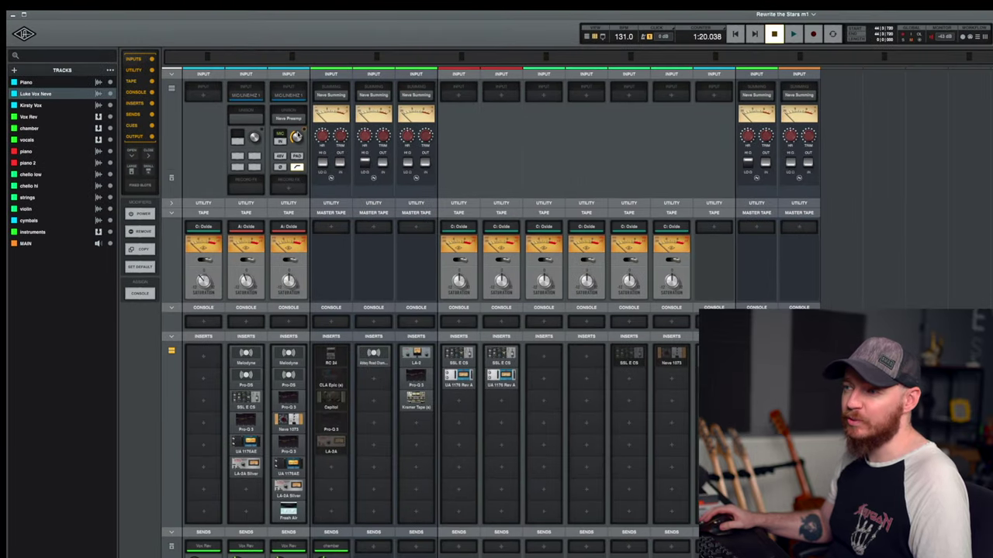
pyautogui.click(288, 118)
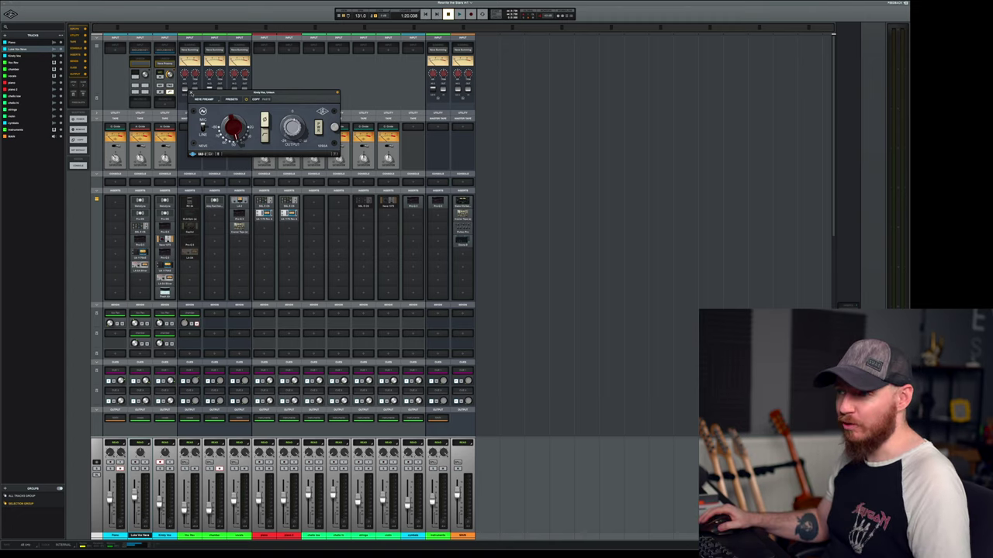
pyautogui.click(191, 93)
pyautogui.click(135, 463)
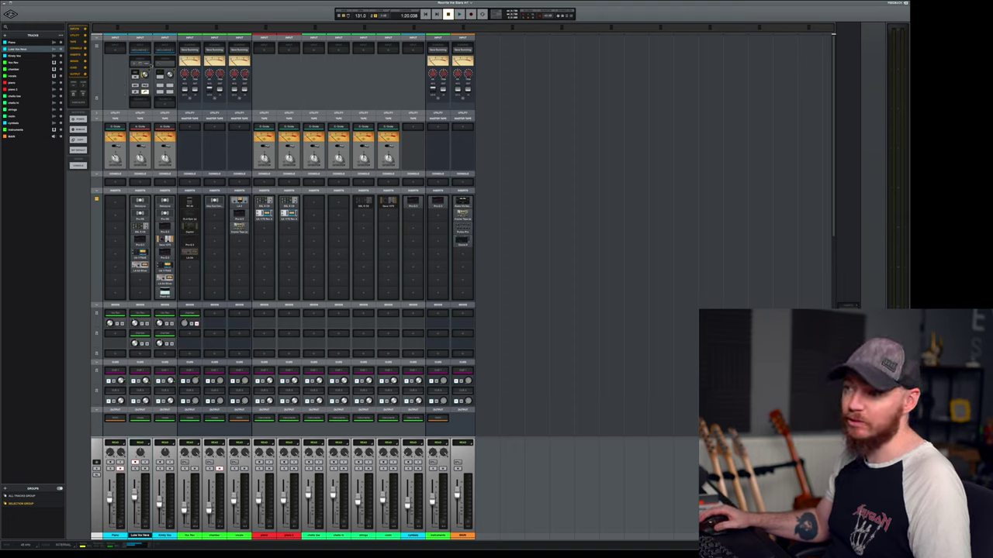
pyautogui.click(140, 63)
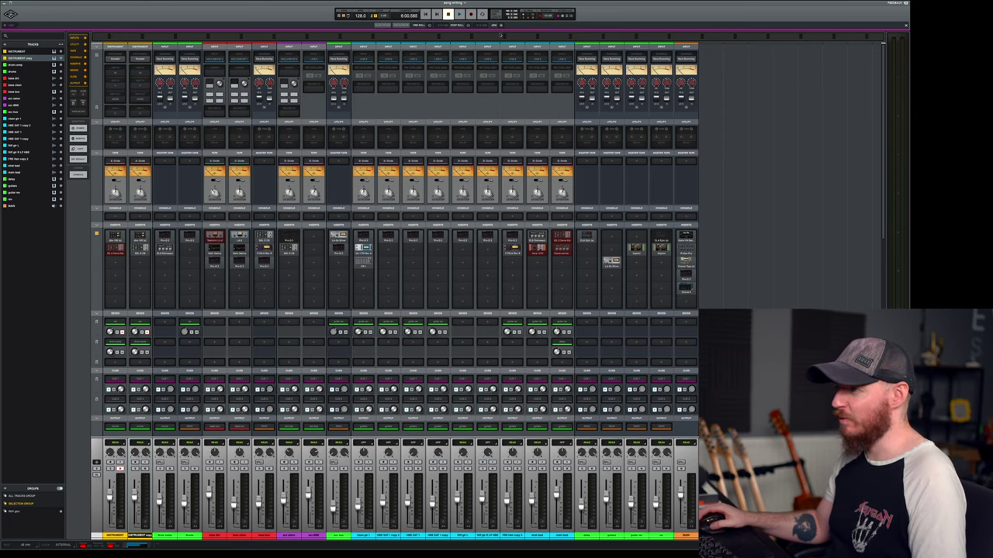
# Enable ARM monitoring in the transport and record-arm one channel strip
pyautogui.click(501, 25)
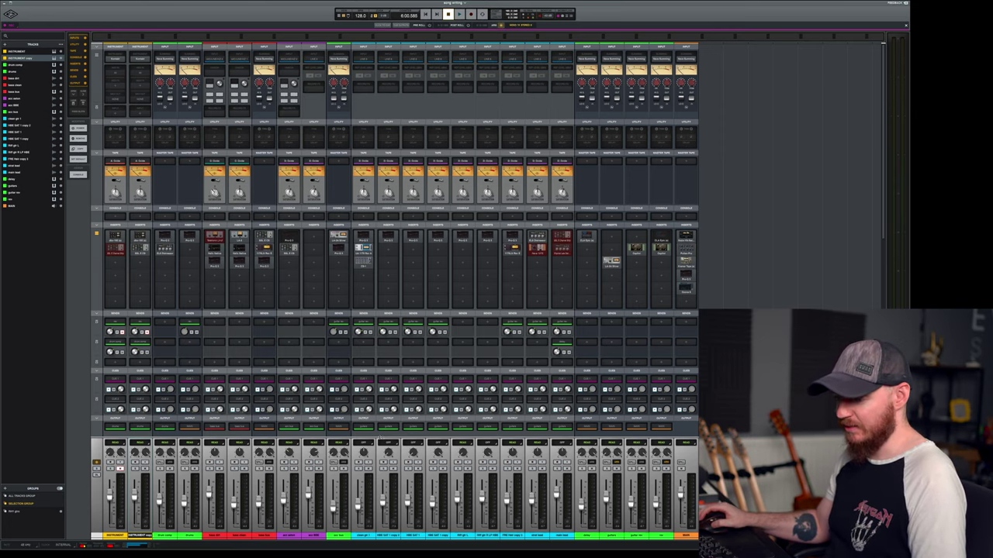
pyautogui.click(358, 463)
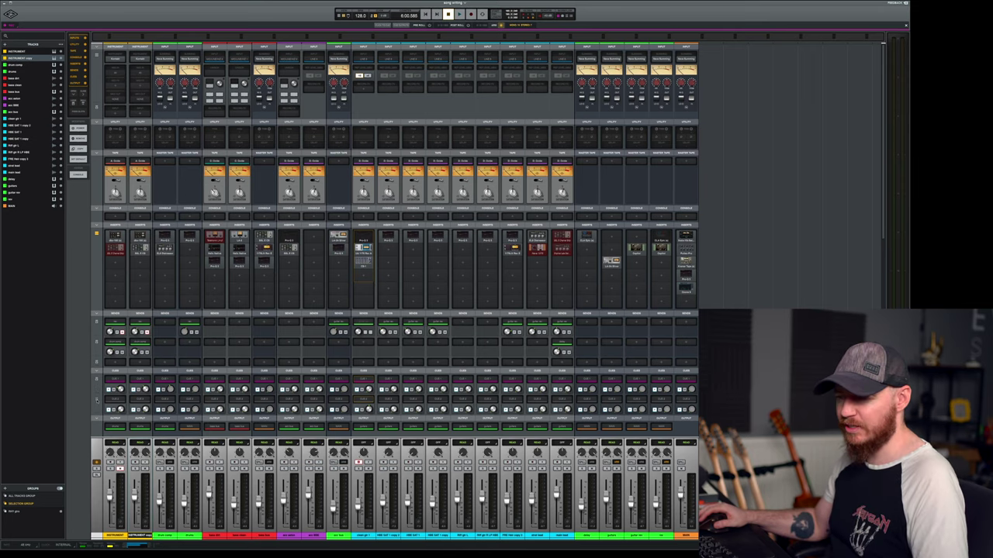
# Expand the cue mixes into full faders, then expand the sends into full faders
pyautogui.click(209, 399)
pyautogui.scroll(-5, 232, 399)
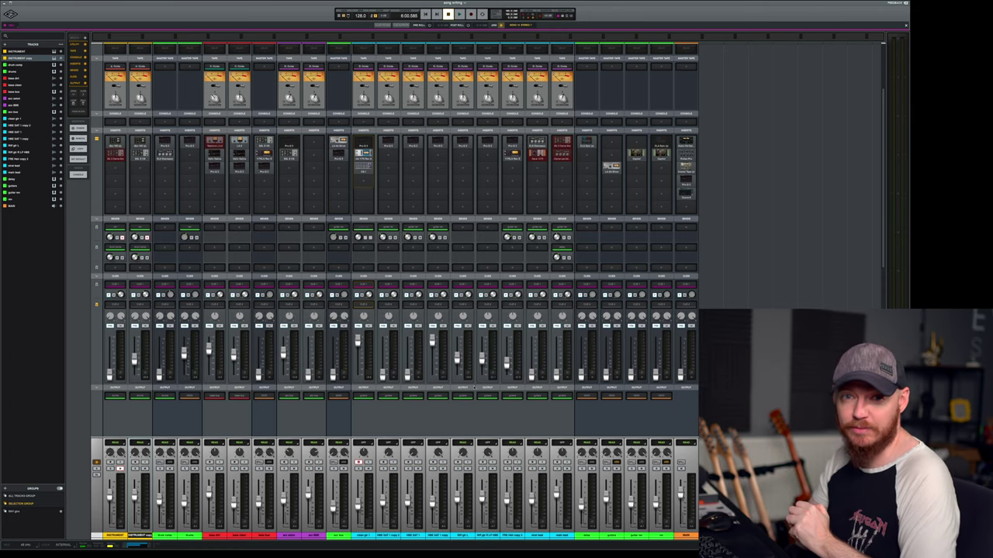
pyautogui.click(87, 248)
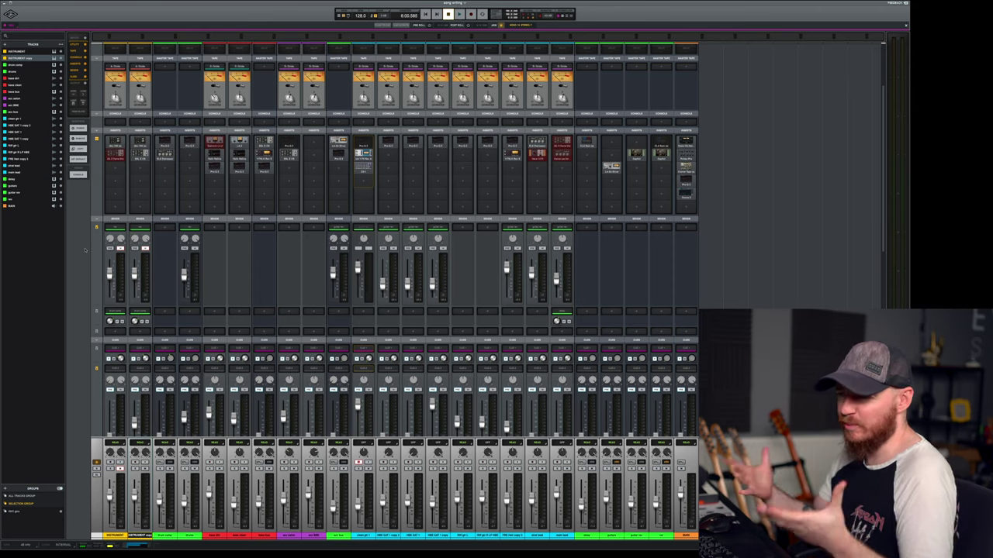
# Collapse sends and cues, then turn off Cue 2's MIX in the cue output routing
pyautogui.click(97, 228)
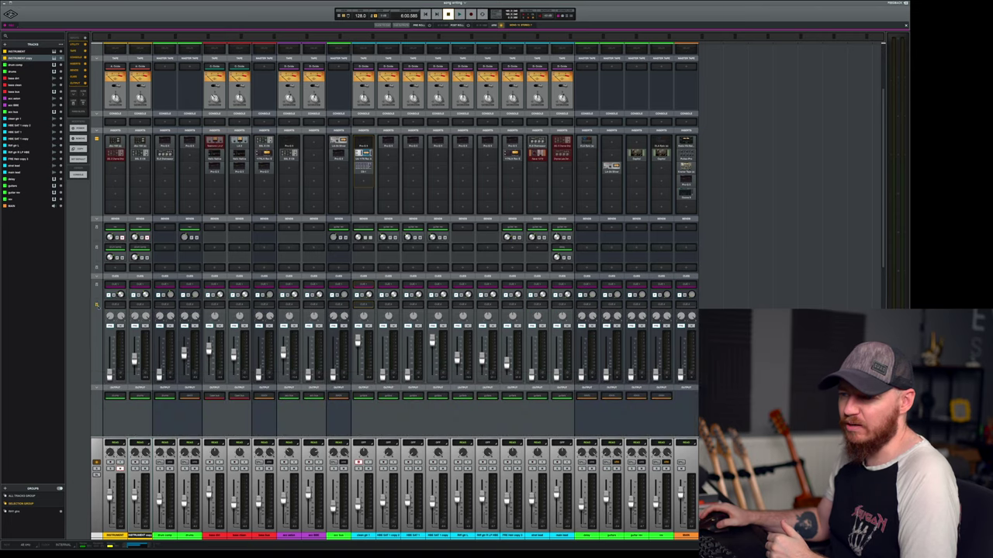
pyautogui.click(97, 305)
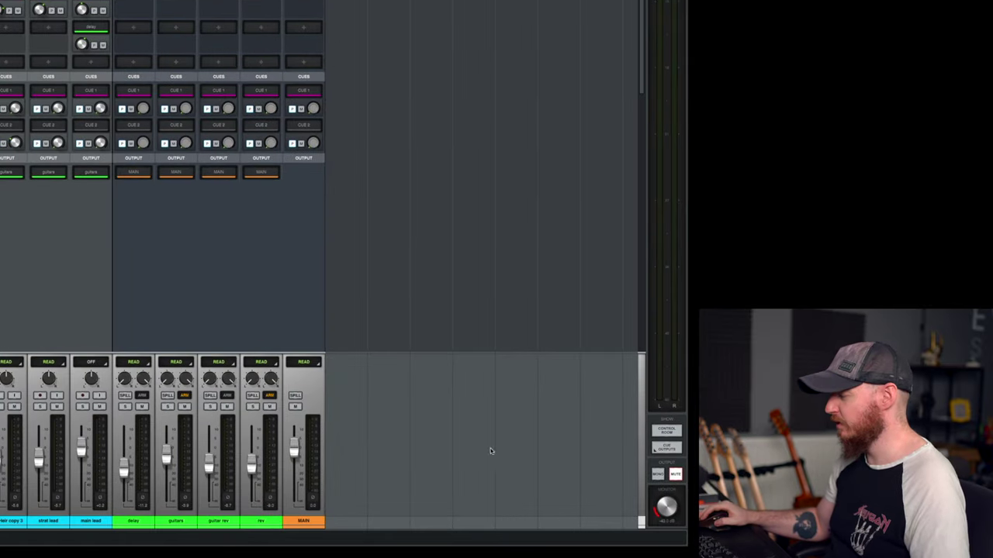
pyautogui.click(666, 448)
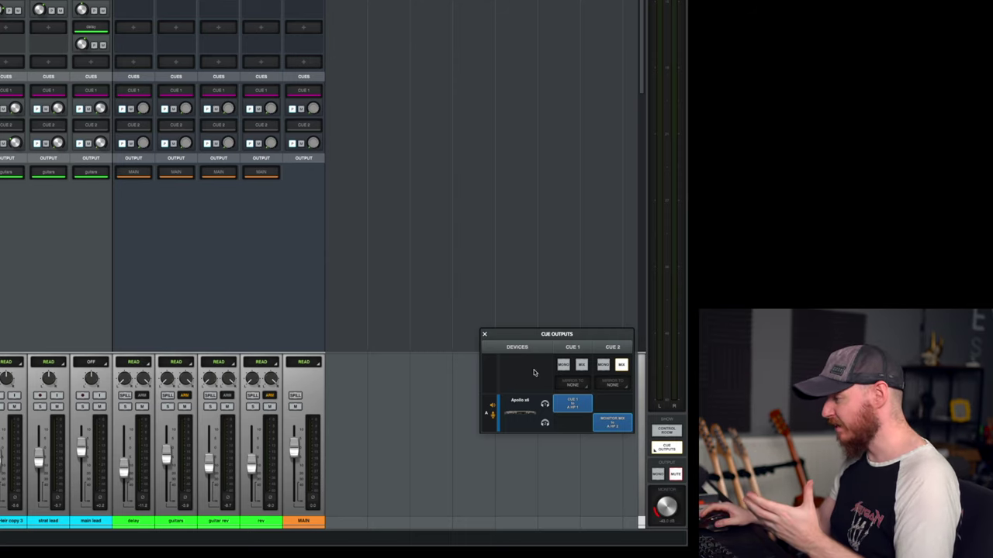
pyautogui.click(622, 365)
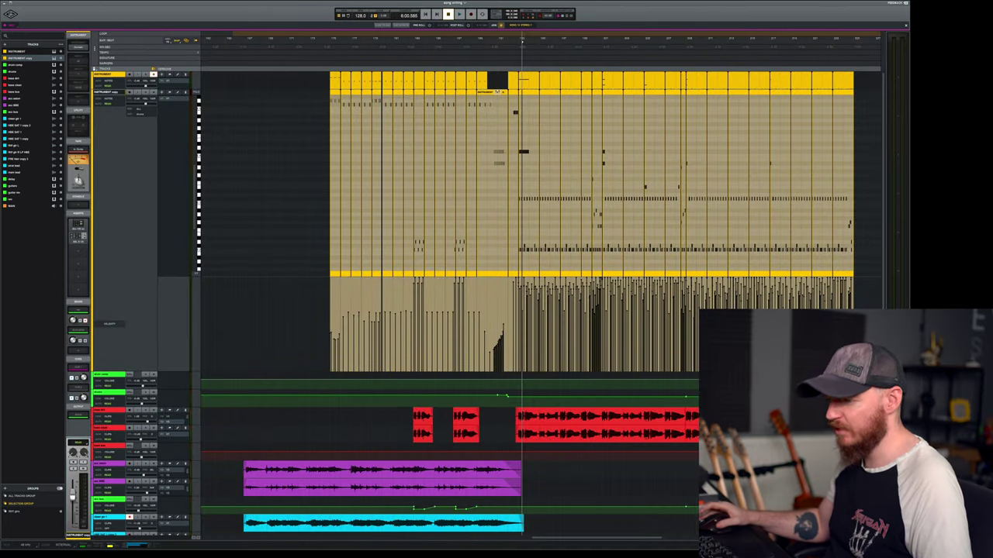
# Select the clean gtr track, then the bus track, and show the bus's automatable parameter list
pyautogui.scroll(-4, 334, 394)
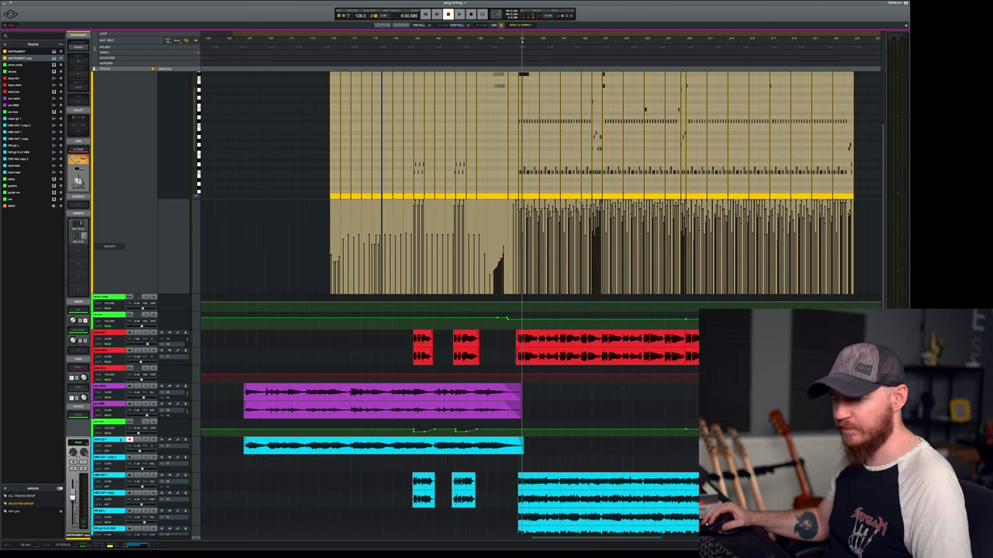
pyautogui.click(110, 440)
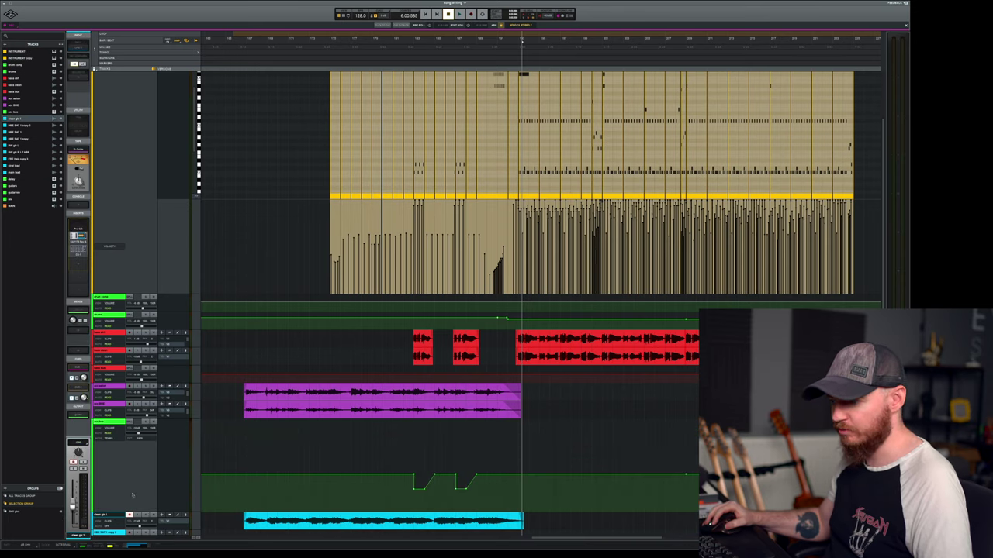
pyautogui.scroll(-5, 116, 319)
pyautogui.click(115, 319)
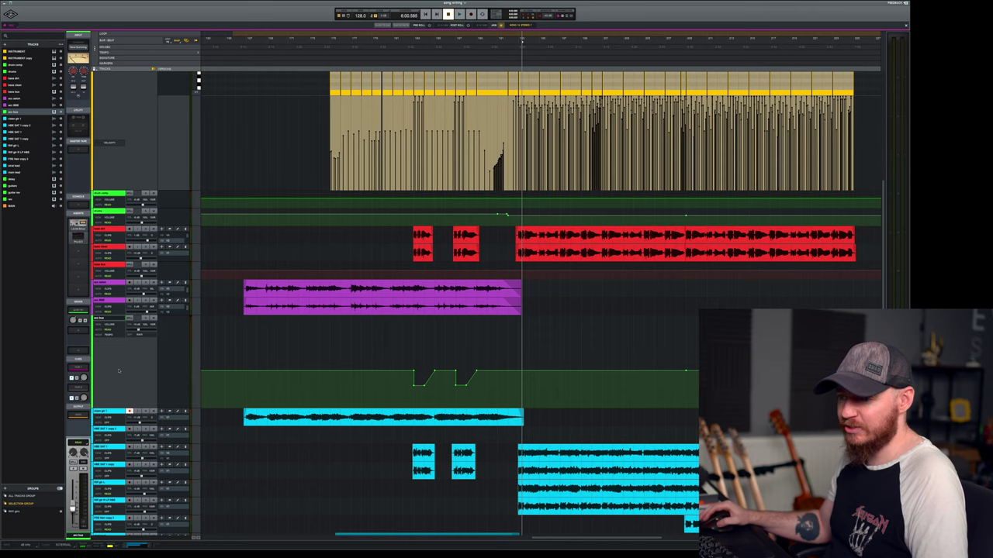
pyautogui.click(112, 326)
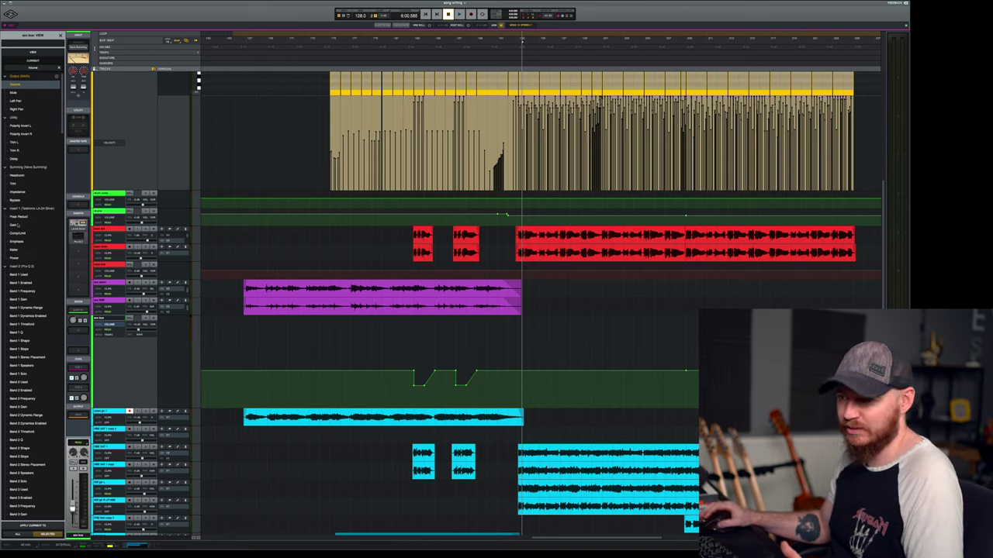
# Show the LA-2A Gain lane and draw a dip with two new automation points
pyautogui.click(20, 225)
pyautogui.click(363, 376)
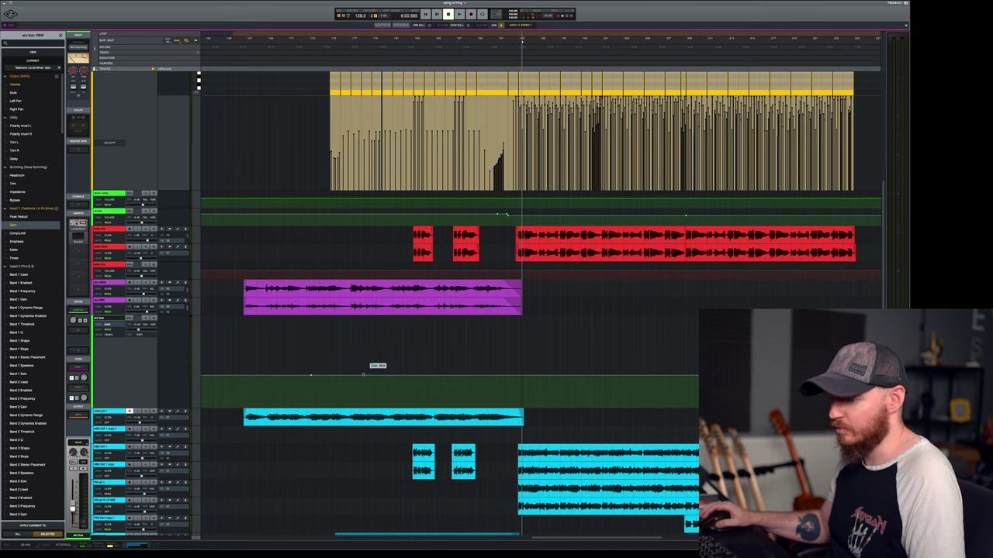
pyautogui.click(448, 378)
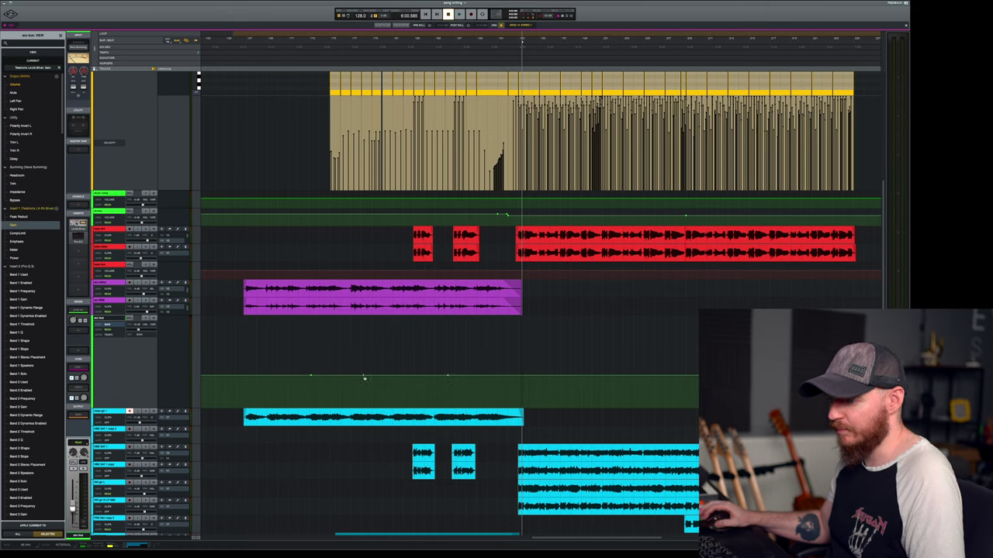
pyautogui.moveTo(365, 378); pyautogui.dragTo(368, 396)
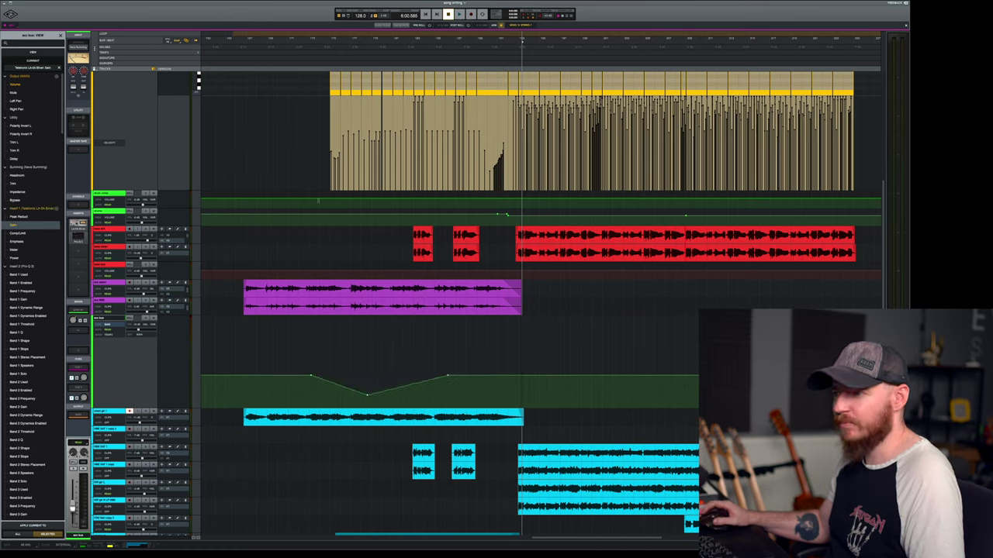
# Play back the gain dip, stop playback, and close the LA-2A window
pyautogui.press('space')
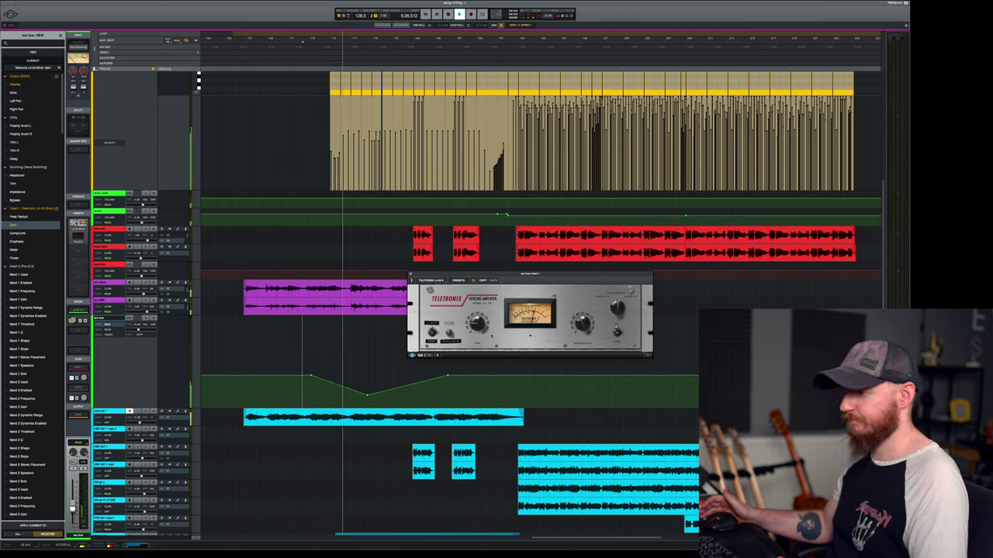
pyautogui.press('space')
pyautogui.click(410, 274)
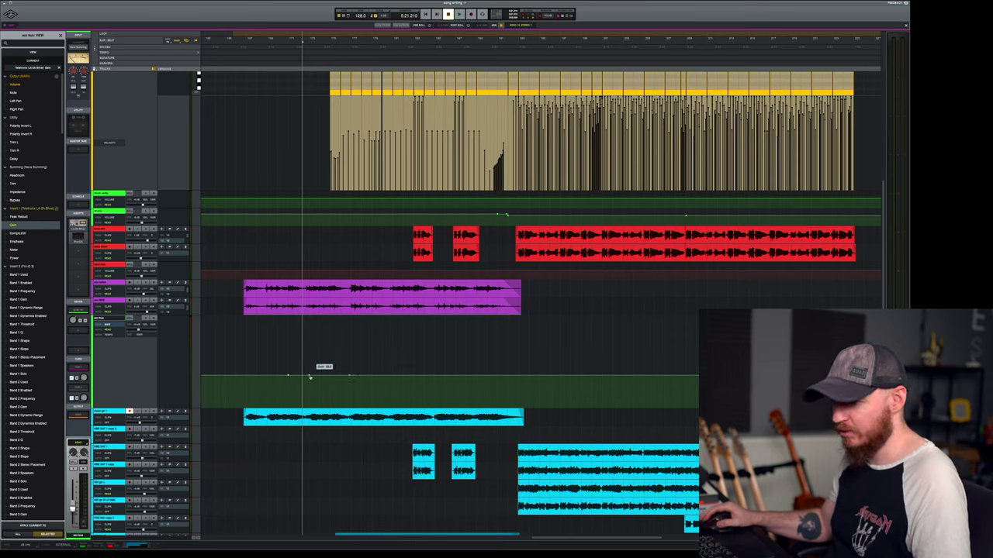
# Pull a new Gain point down into a V-shaped dip and range-select the time around it
pyautogui.moveTo(324, 376); pyautogui.dragTo(324, 396)
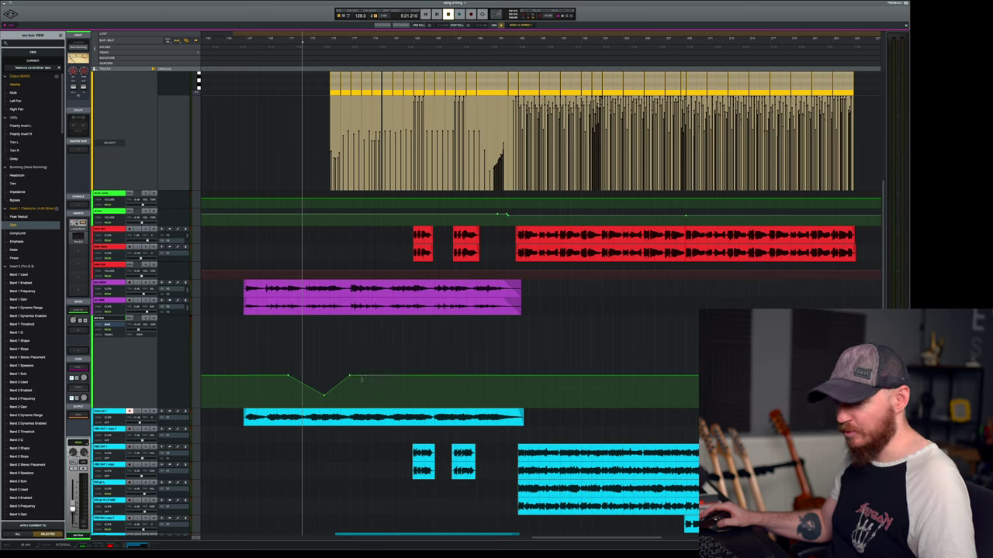
pyautogui.moveTo(351, 380); pyautogui.dragTo(326, 364)
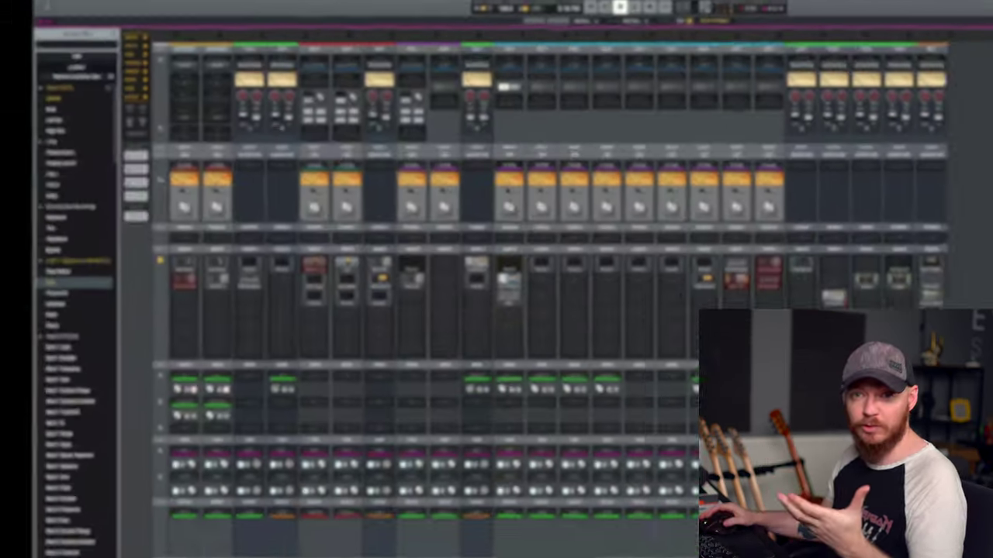
pyautogui.scroll(2, 244, 204)
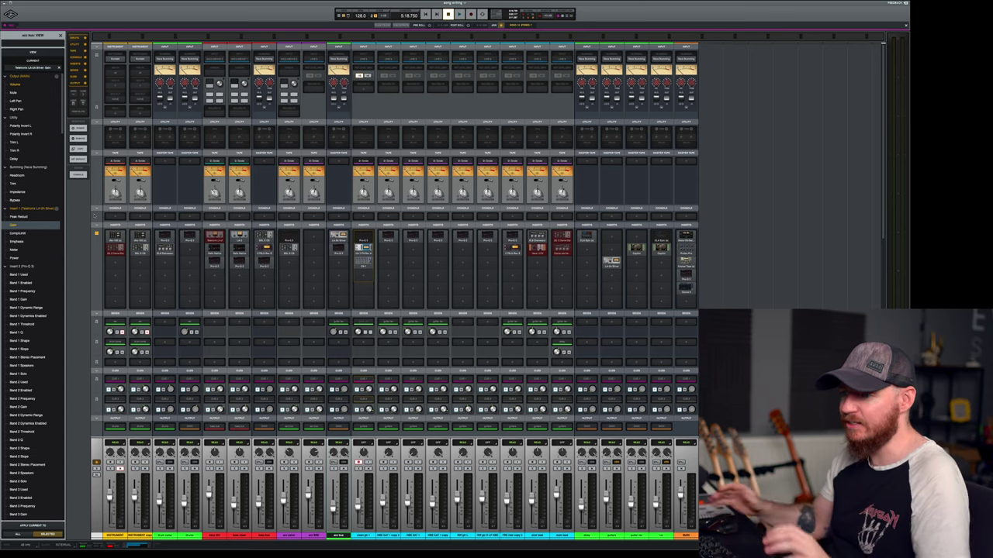
# Open the Kramer Master Tape and Shadow Hills Mastering Compressor inserts and play the mix
pyautogui.click(687, 261)
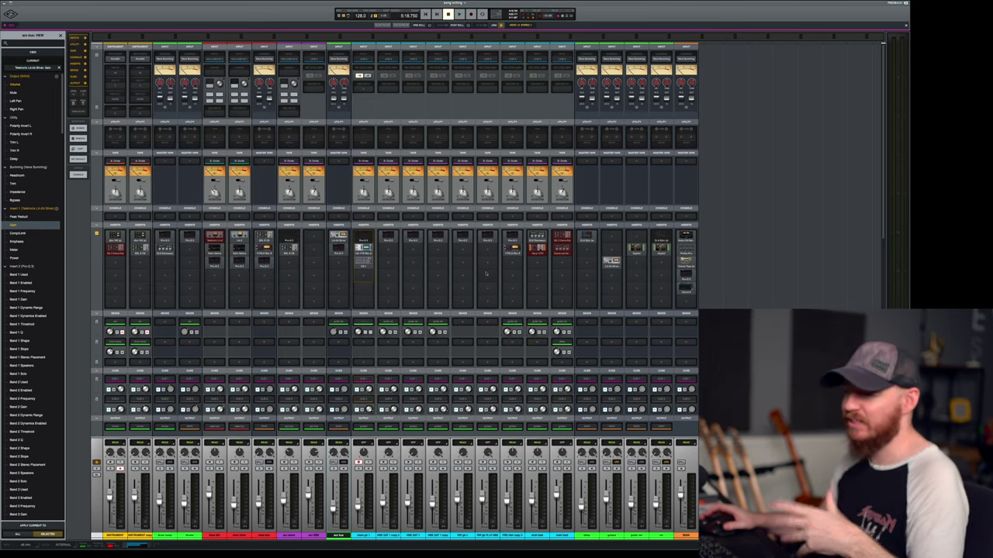
pyautogui.click(686, 237)
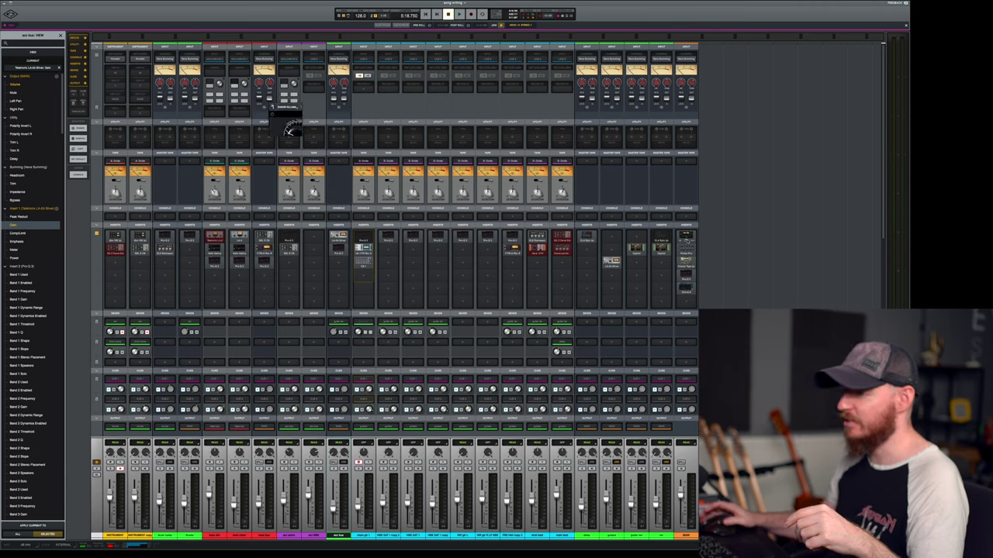
pyautogui.press('space')
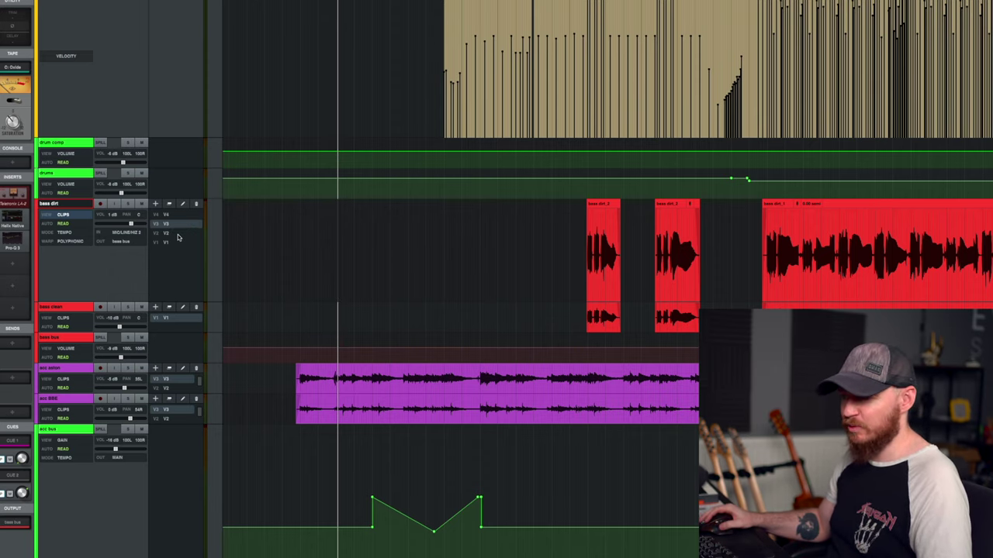
# Add a fifth version to bass dirt and name it 'bass take 5'
pyautogui.click(175, 233)
pyautogui.click(176, 242)
pyautogui.click(177, 225)
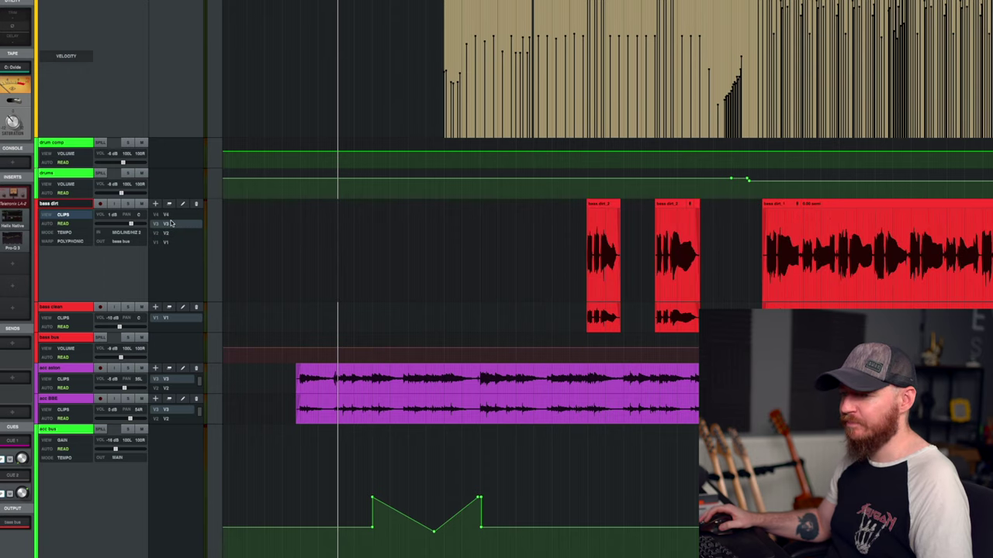
pyautogui.click(155, 204)
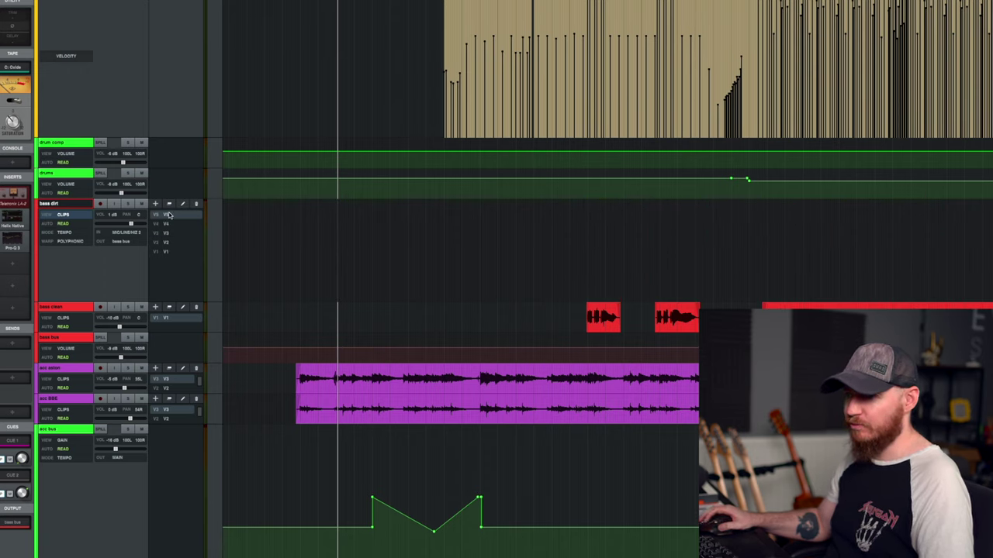
pyautogui.doubleClick(169, 215)
pyautogui.write('bass take 5')
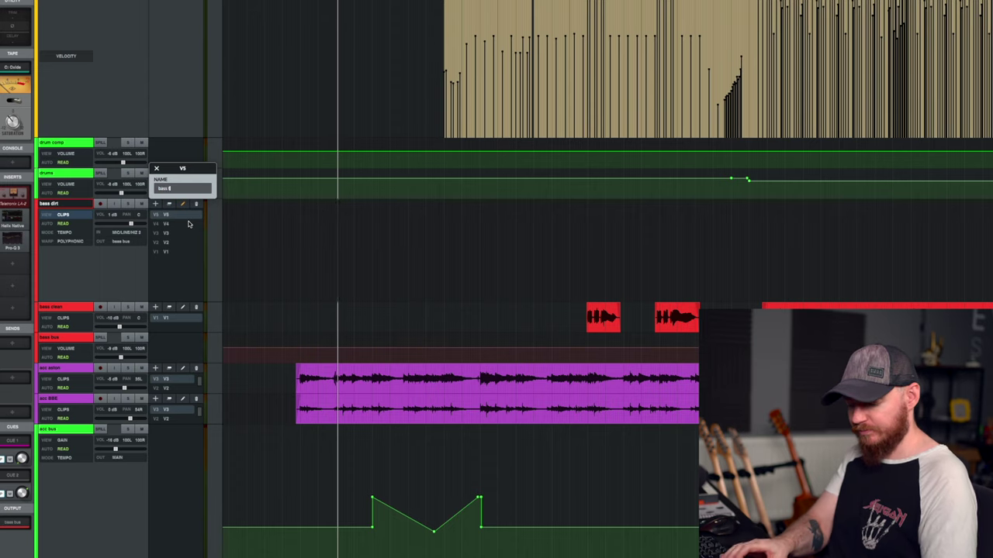
pyautogui.press('Return')
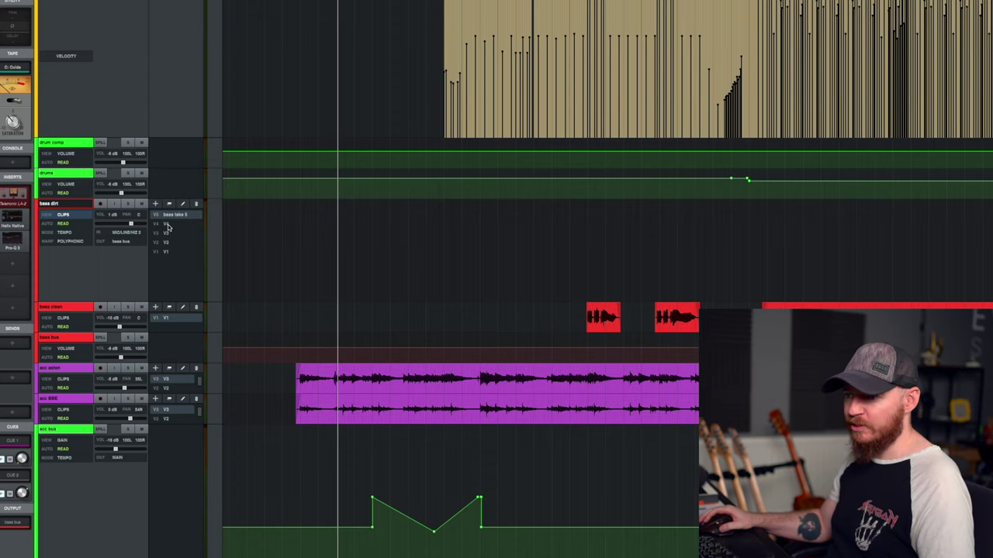
# Copy the bass dirt_2 clip range from version V3 into 'bass take 5'
pyautogui.click(172, 232)
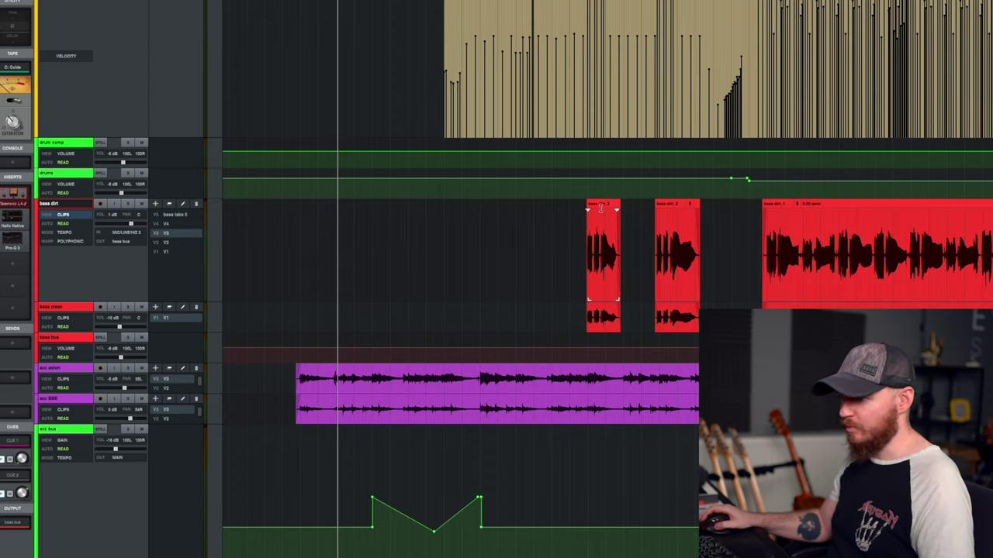
pyautogui.moveTo(578, 239); pyautogui.dragTo(629, 247)
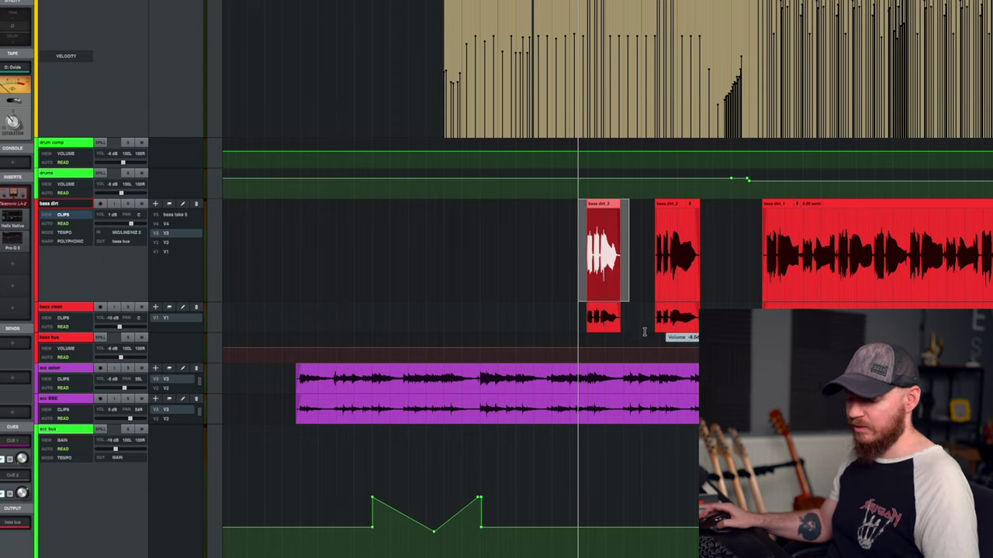
pyautogui.click(175, 222)
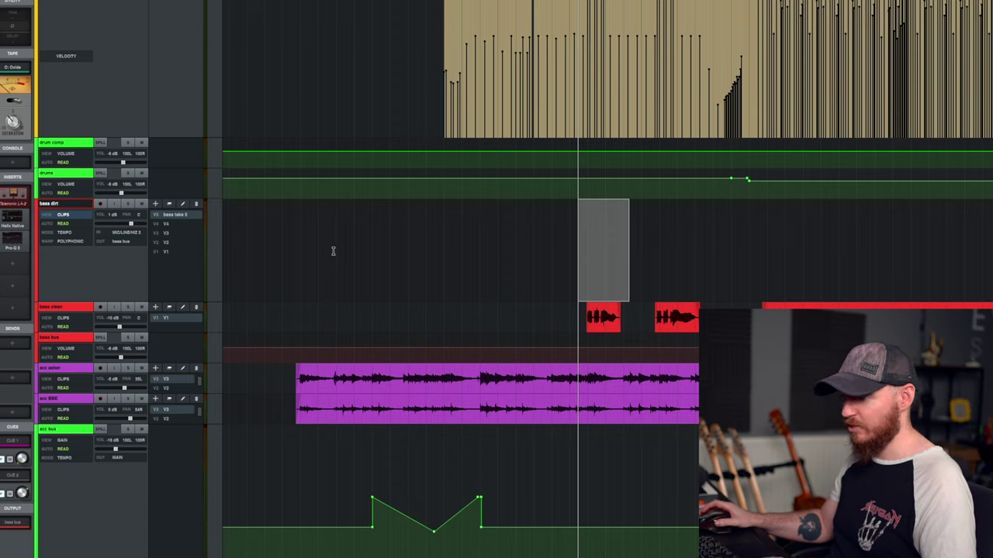
pyautogui.hotkey('ctrl', 'v')
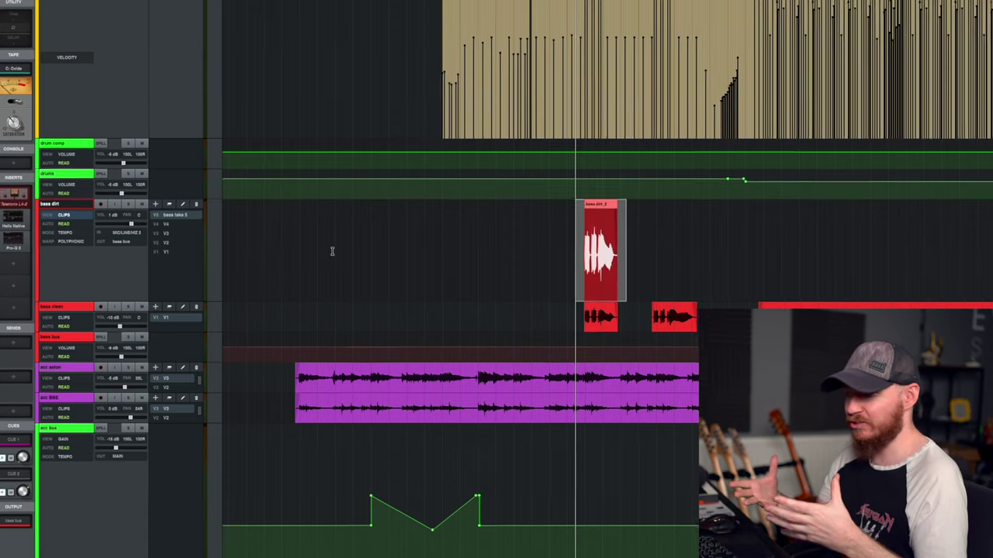